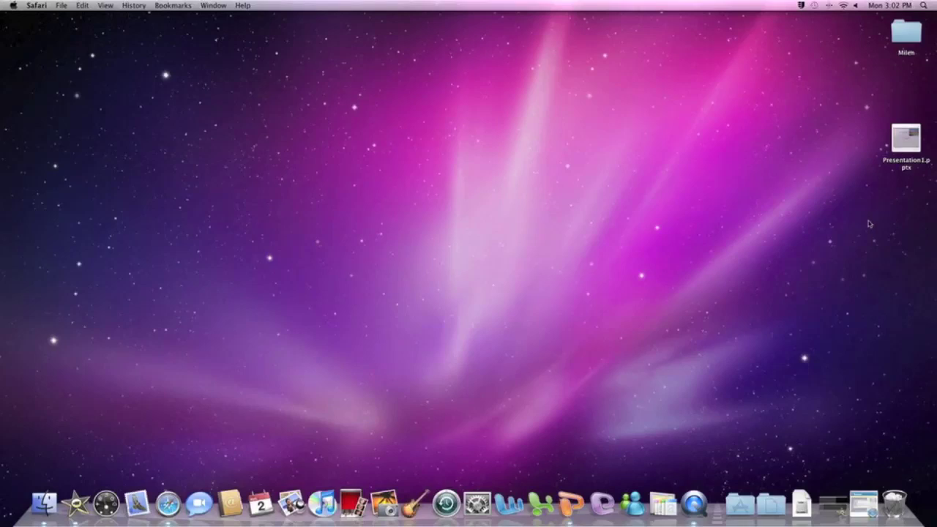
Open Presentation1.pptx and save all its slides as JPEG pictures in a 'slideshow' folder.
double_click(899, 147)
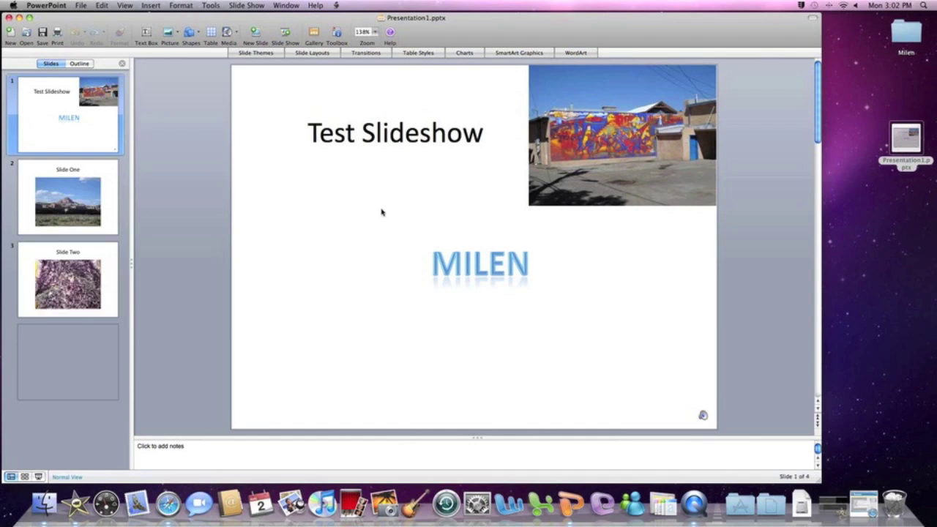
left_click(82, 6)
left_click(102, 109)
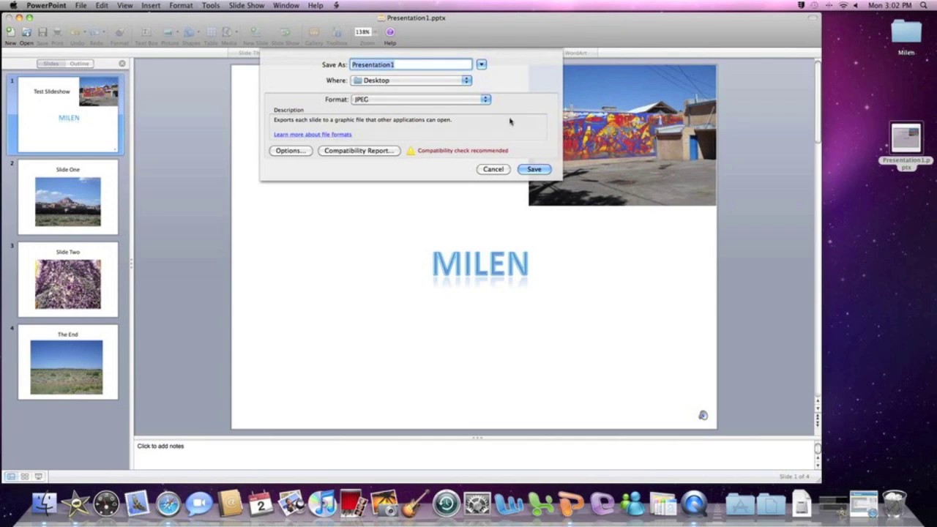
type("slideshow")
left_click(533, 169)
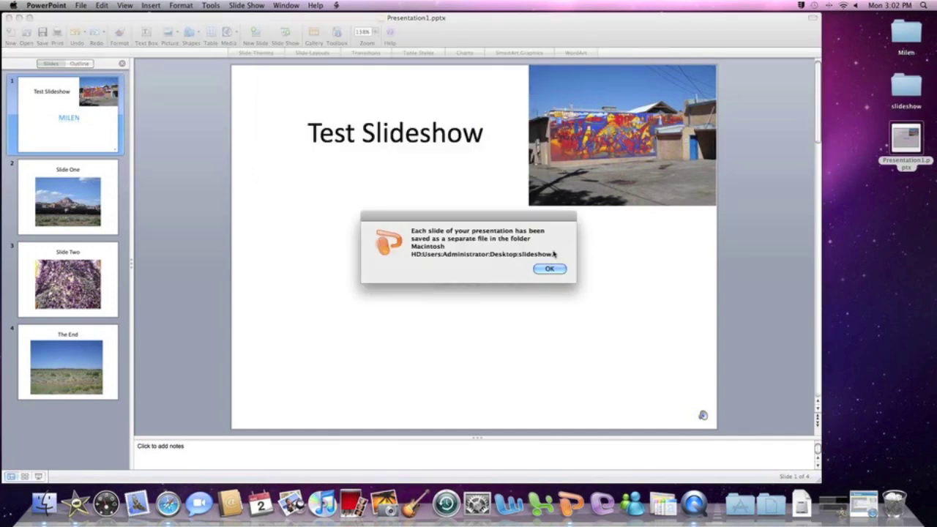
left_click(550, 268)
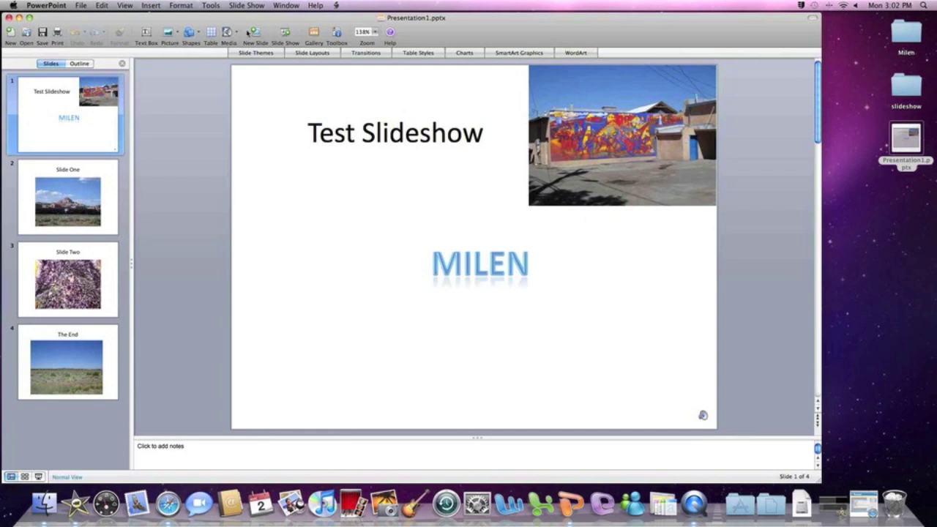
Quit PowerPoint, launch iMovie to My First Project, and select the desktop slideshow folder.
left_click(45, 6)
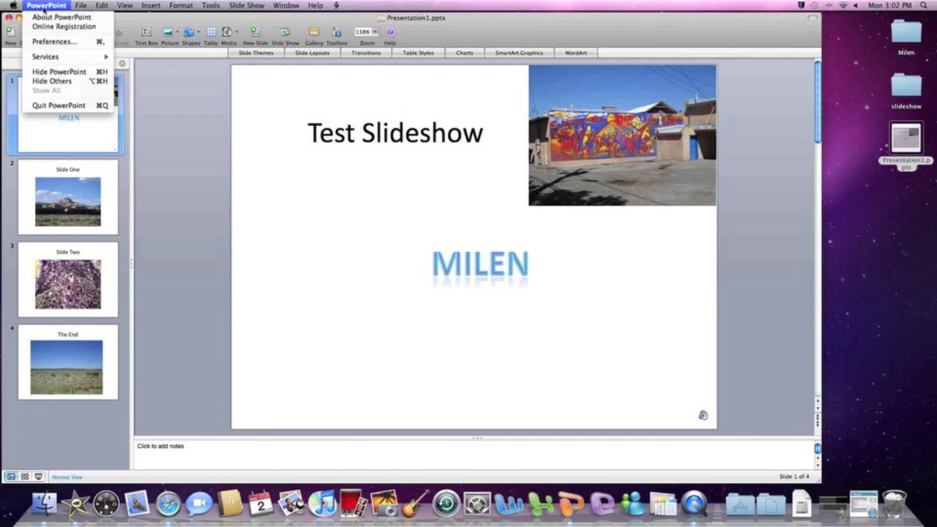
left_click(68, 109)
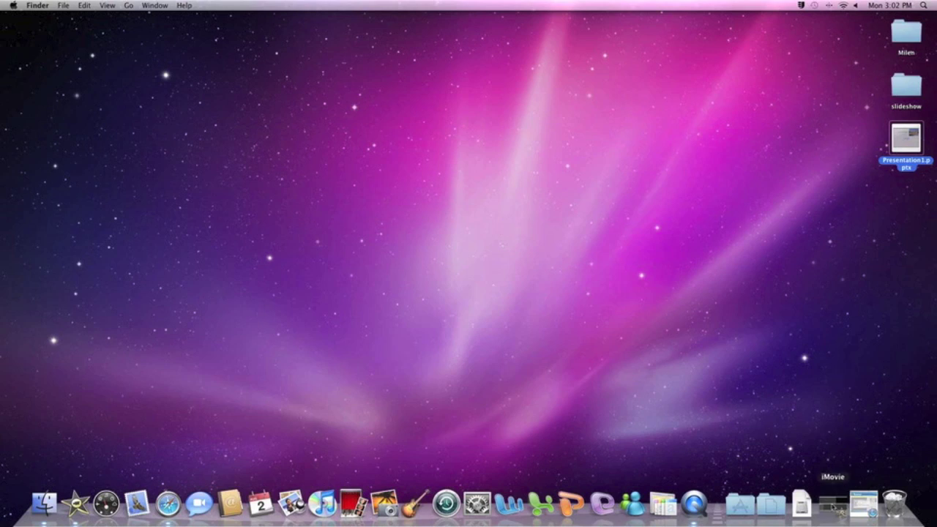
left_click(834, 505)
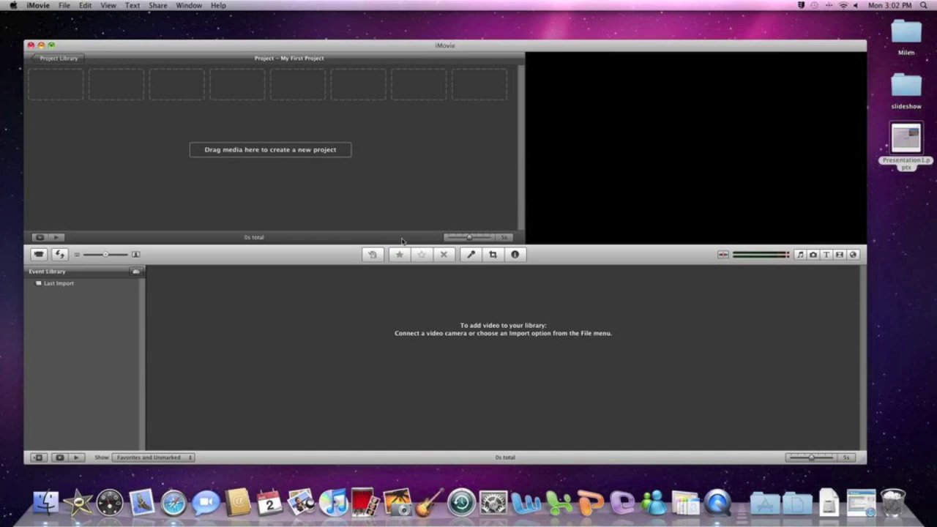
left_click(913, 84)
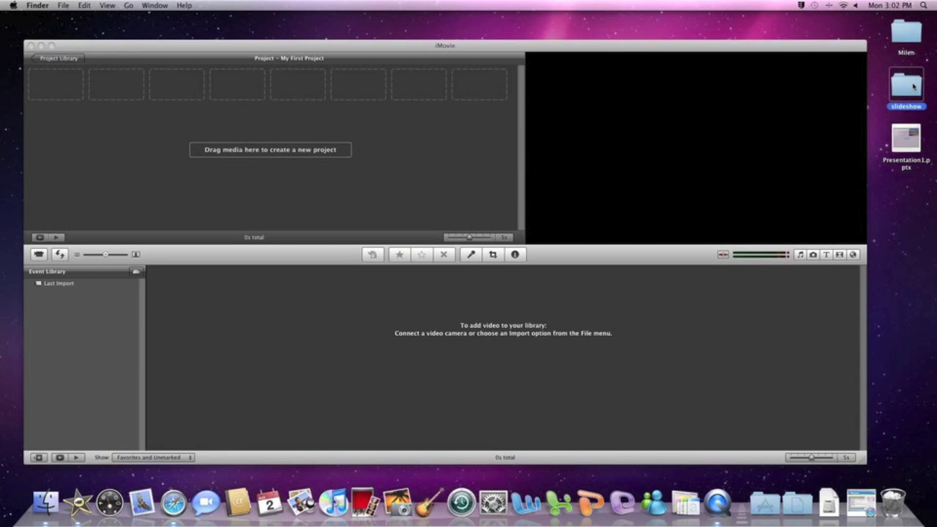
Drag Slide1.jpg, Slide2.jpg, Slide3.jpg and Slide4.jpg into the project in order (16s), then close the folder.
double_click(913, 87)
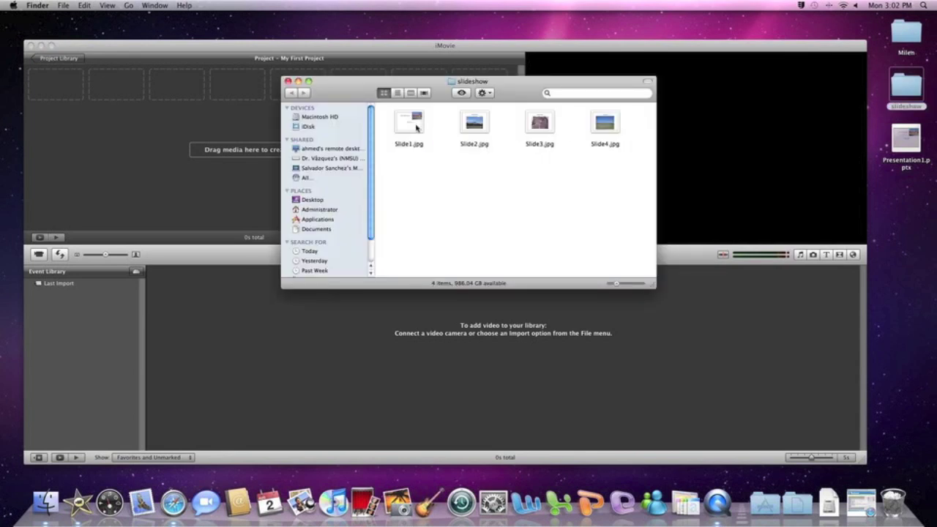
left_click_drag(416, 129, 103, 86)
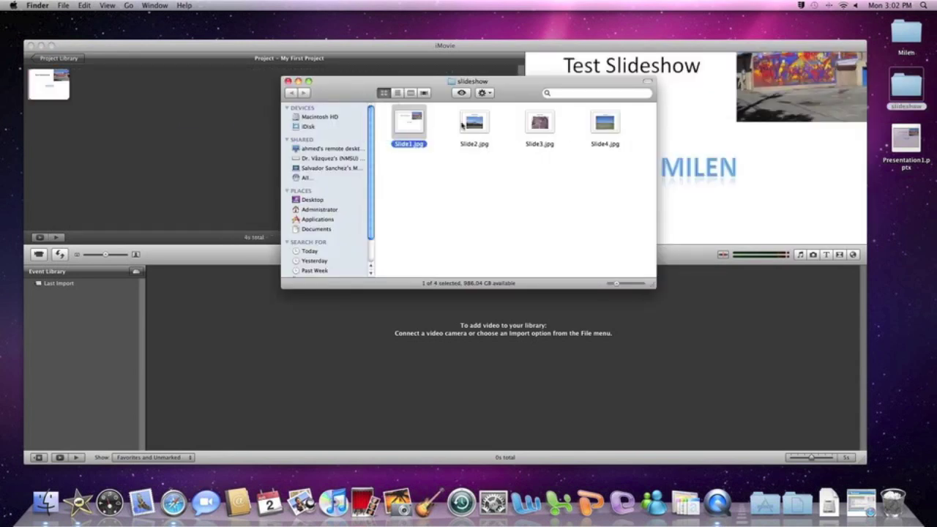
left_click(475, 126)
left_click_drag(483, 125, 99, 86)
left_click(539, 126)
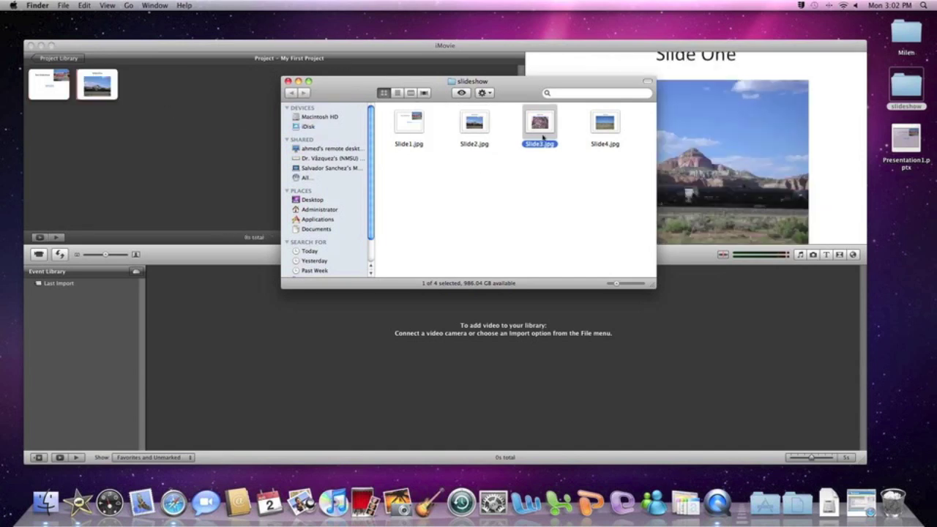
left_click_drag(551, 127, 164, 88)
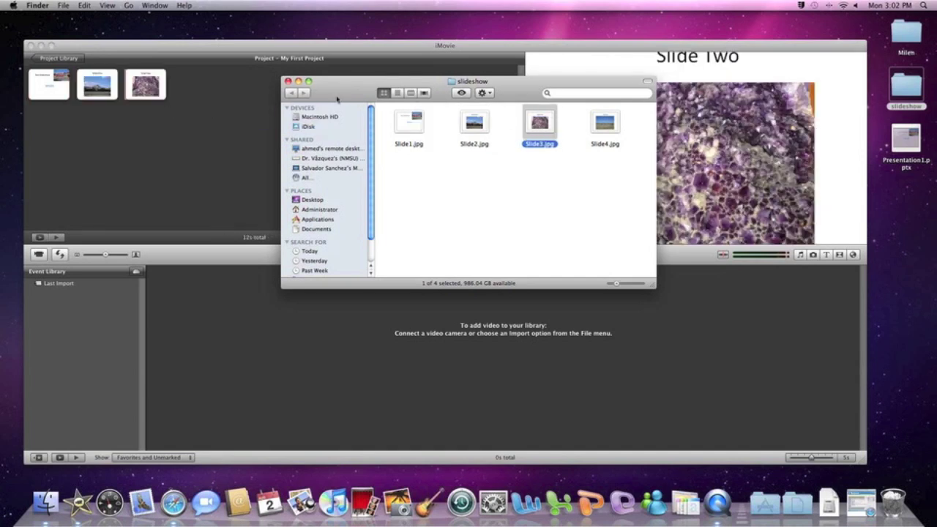
left_click(612, 124)
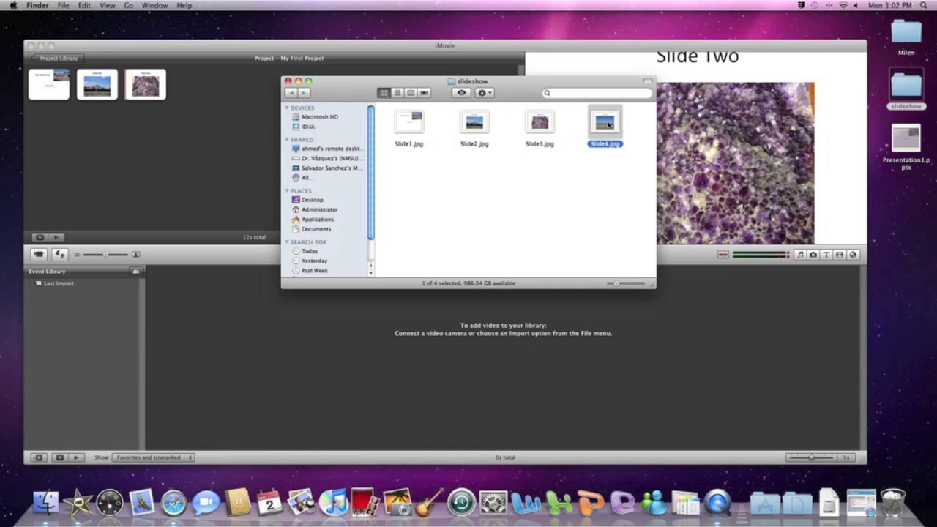
left_click_drag(608, 125, 223, 86)
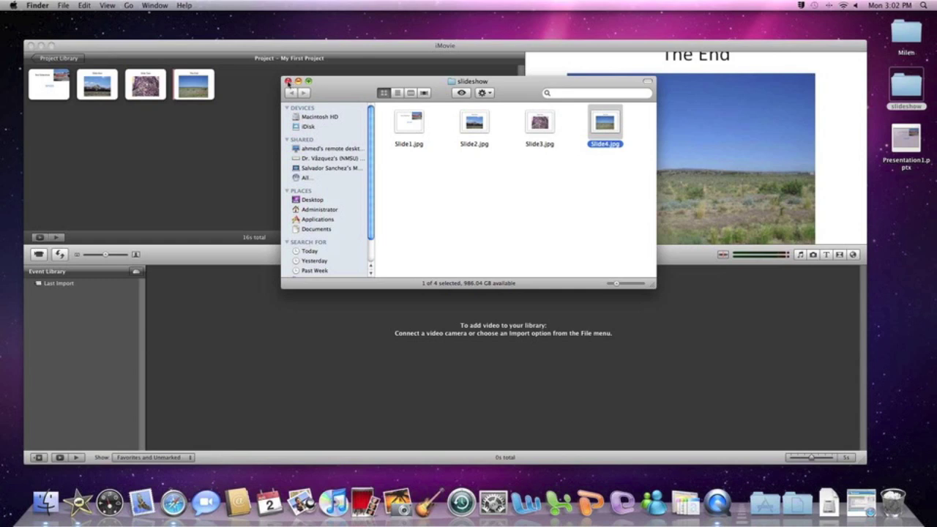
left_click(288, 82)
Change the Test Slideshow title clip's duration from 4.0 to 8.0 seconds in Clip Adjustments.
left_click(51, 92)
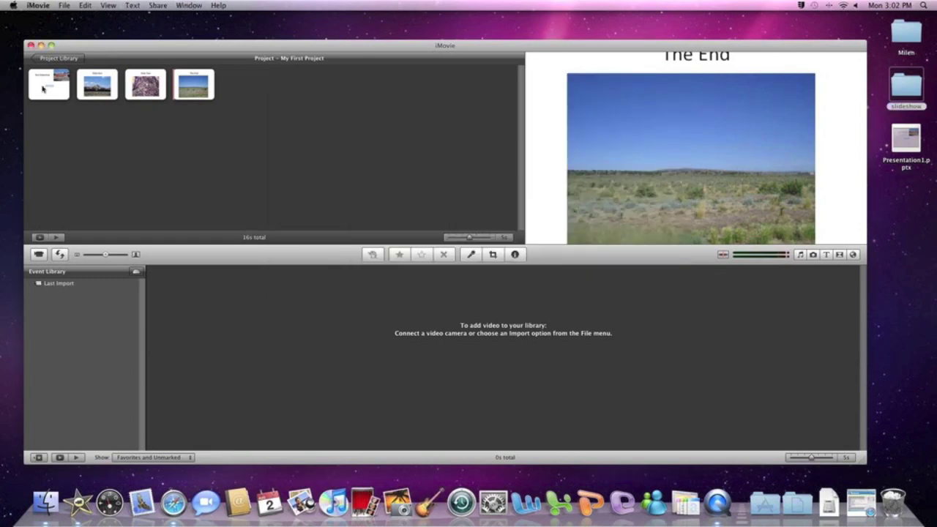
left_click(46, 85)
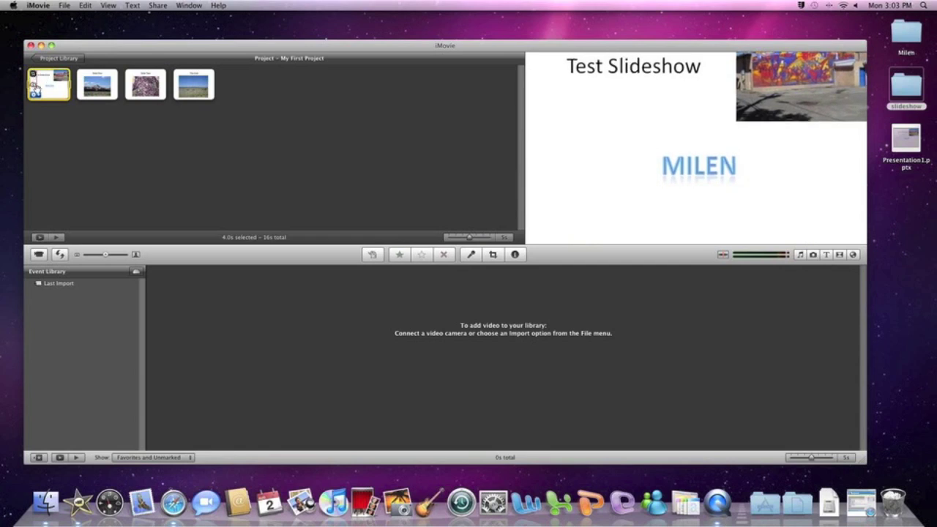
left_click(35, 94)
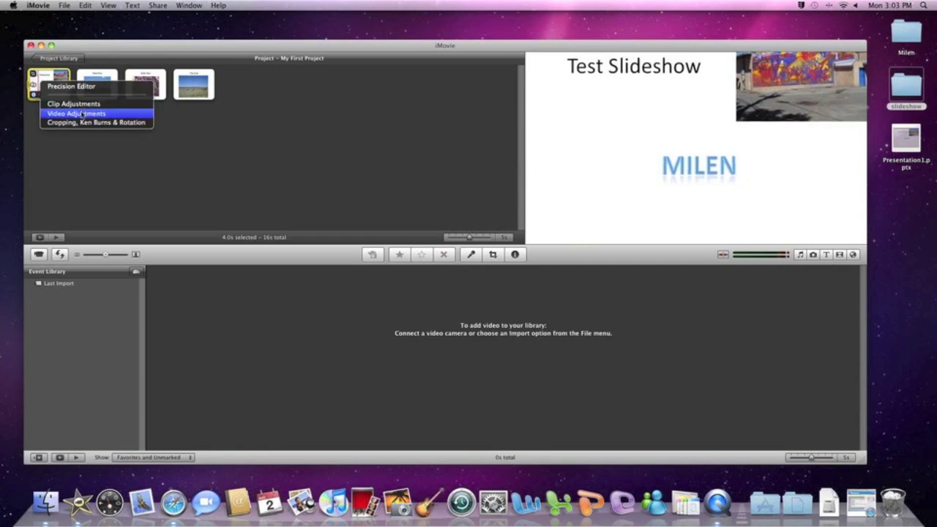
left_click(74, 103)
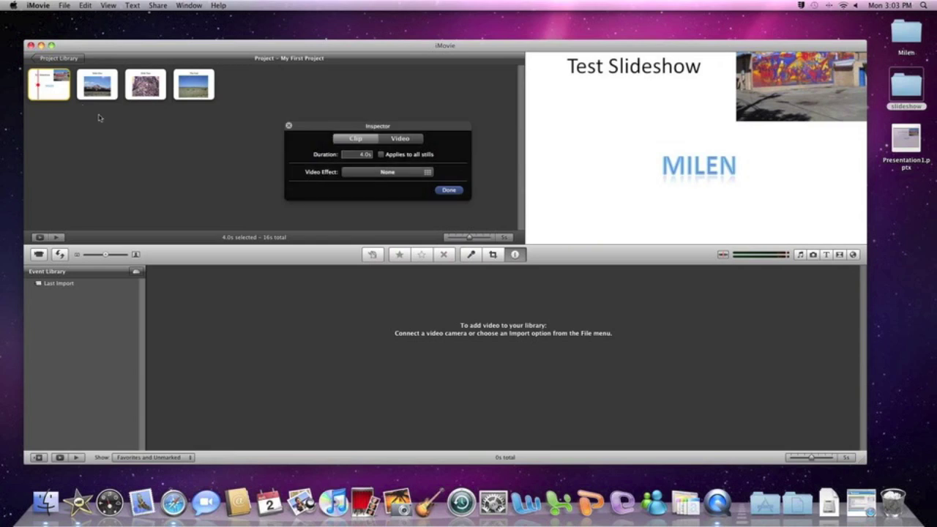
double_click(362, 155)
left_click(449, 189)
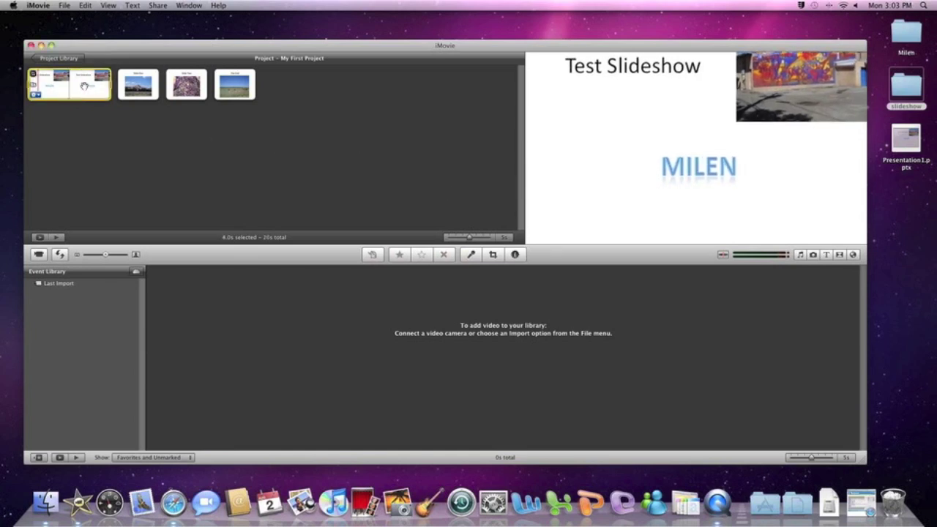
left_click(33, 93)
Make the title, Slide One, Slide Two and The End clips show the whole frame without panning, then enable voiceover.
left_click(57, 123)
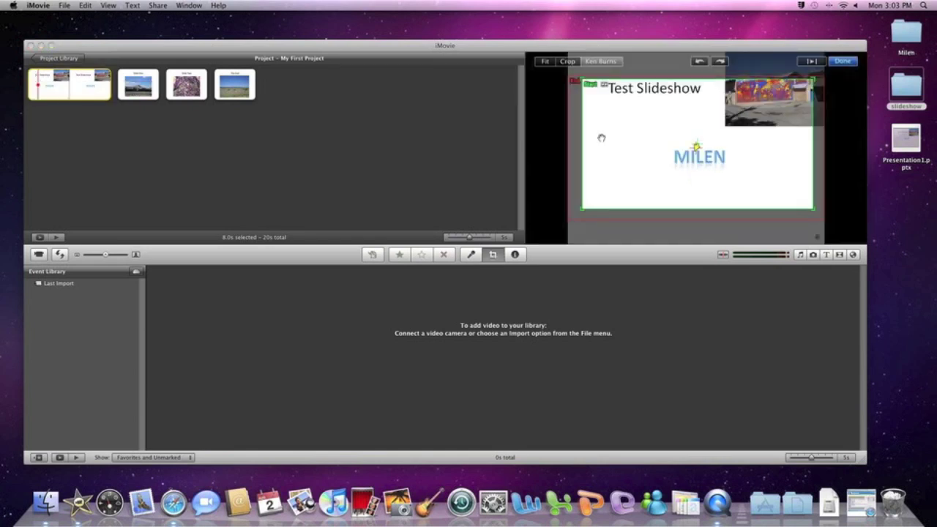
left_click(546, 62)
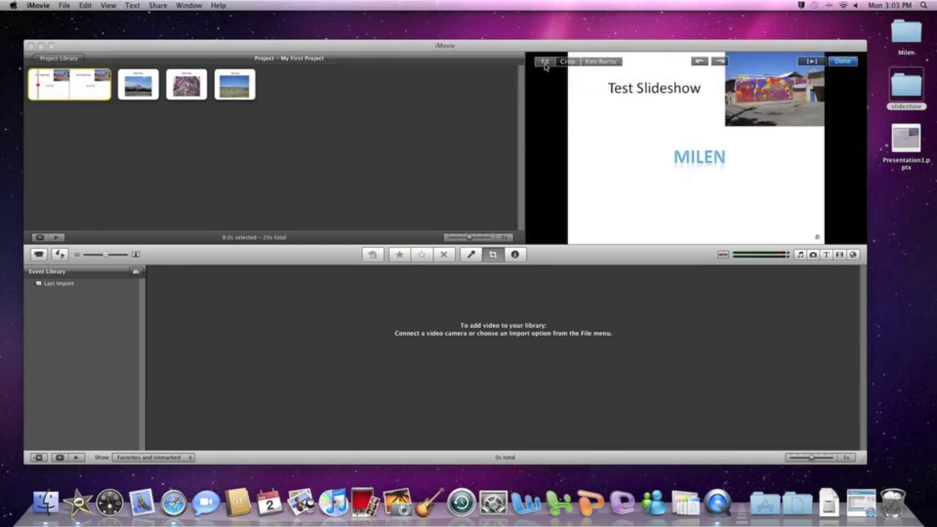
left_click(143, 90)
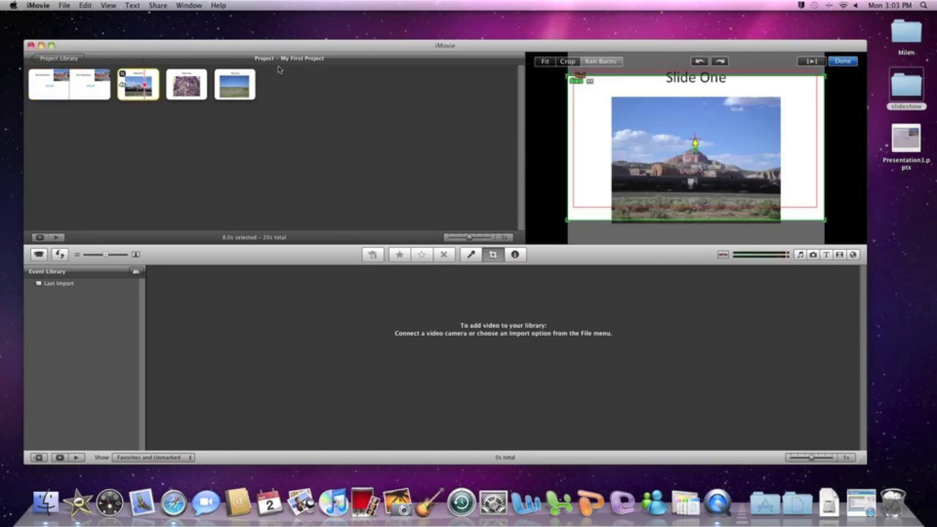
left_click(545, 63)
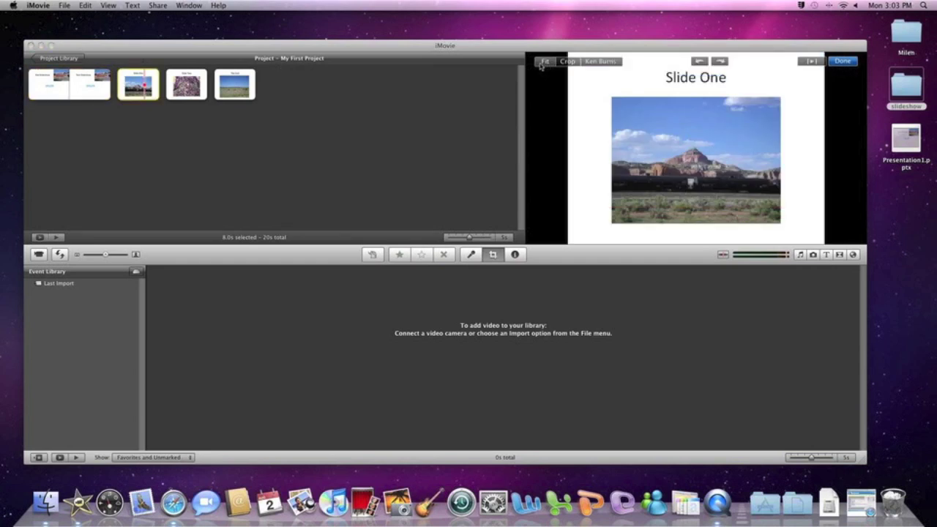
left_click(186, 88)
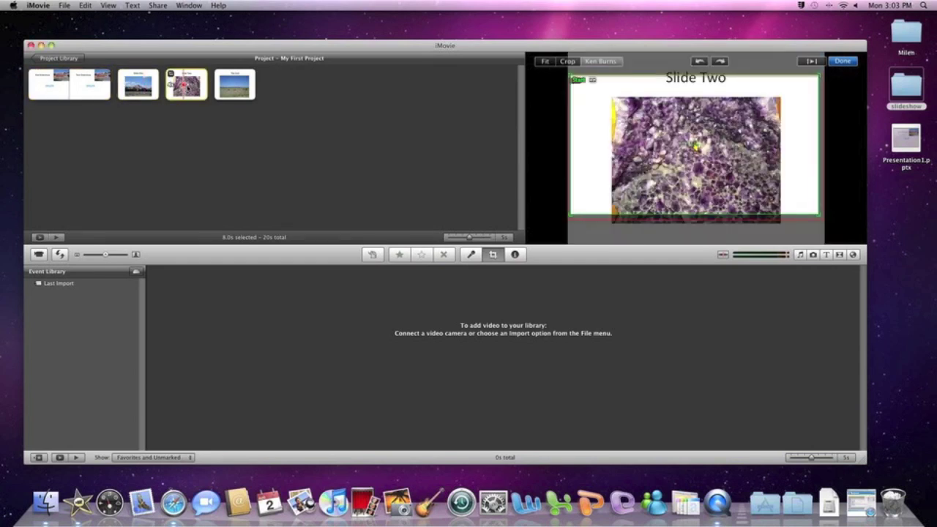
left_click(545, 62)
left_click(242, 88)
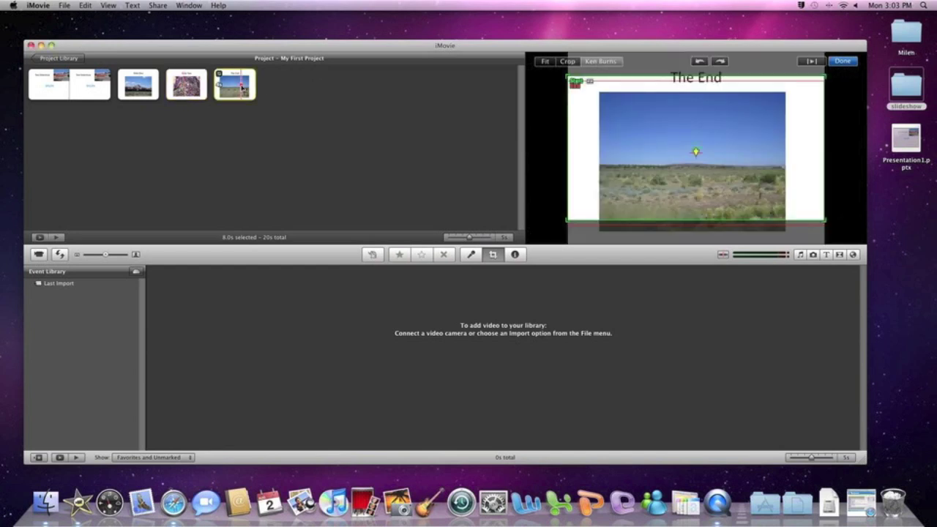
left_click(545, 62)
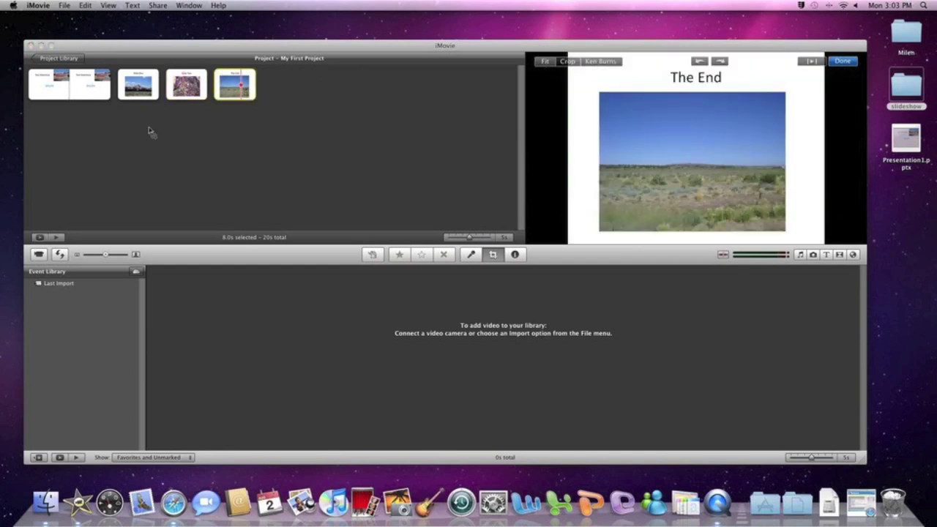
left_click(45, 89)
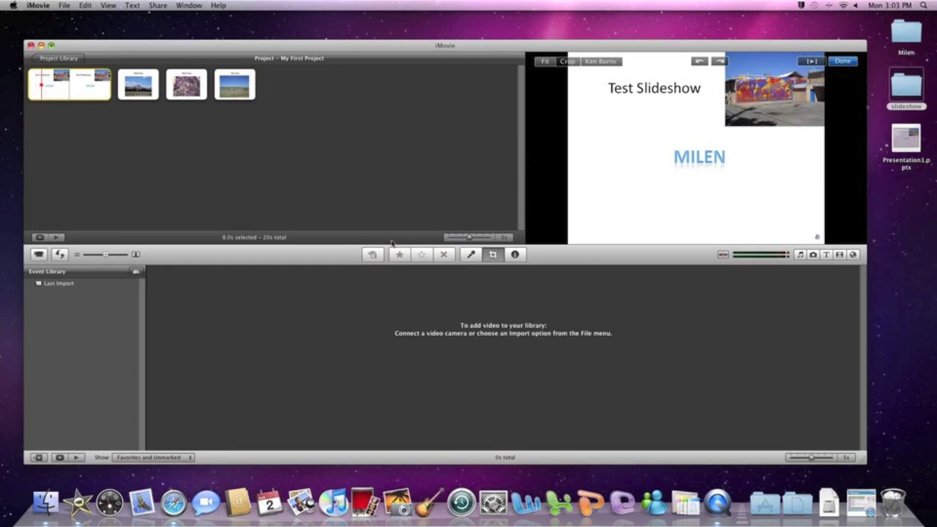
left_click(471, 254)
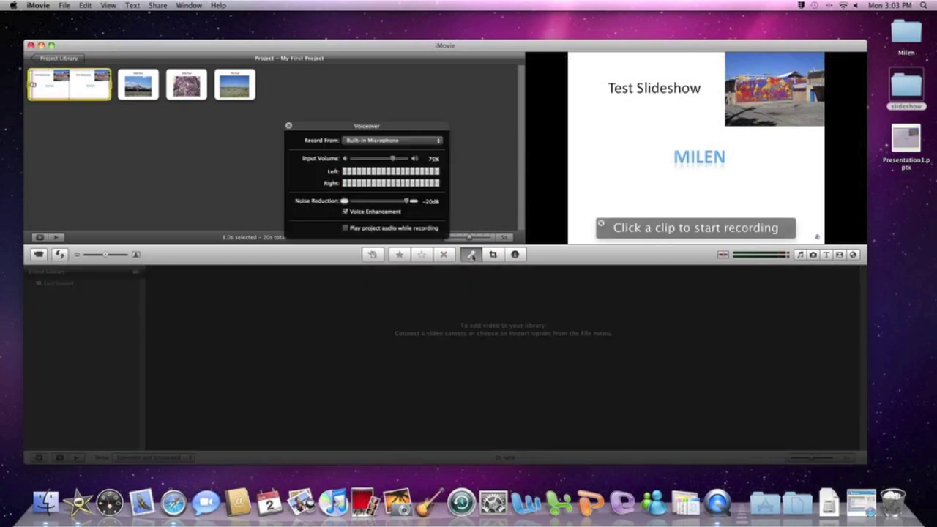
Record a 7.9s narration over the title slide and a 4.3s one over Slide One, then open the 4.3s clip's Inspector.
left_click(32, 87)
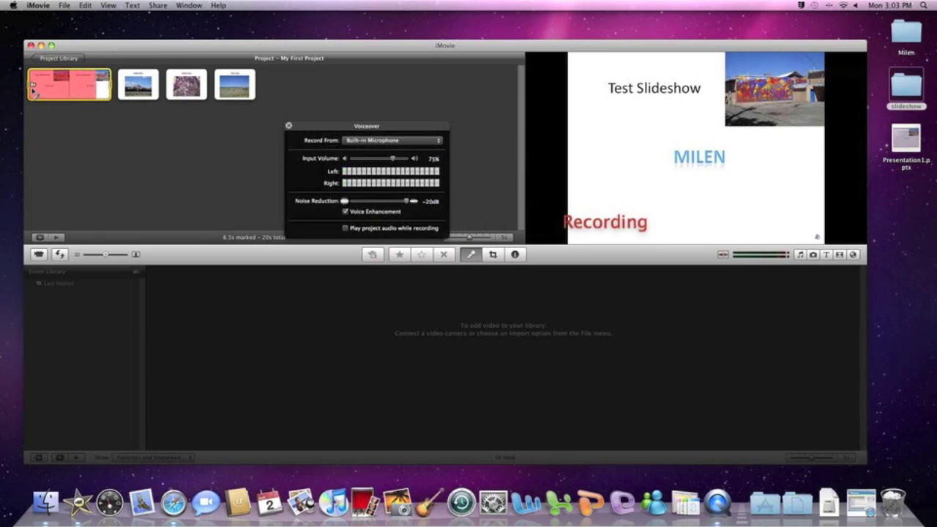
left_click(33, 88)
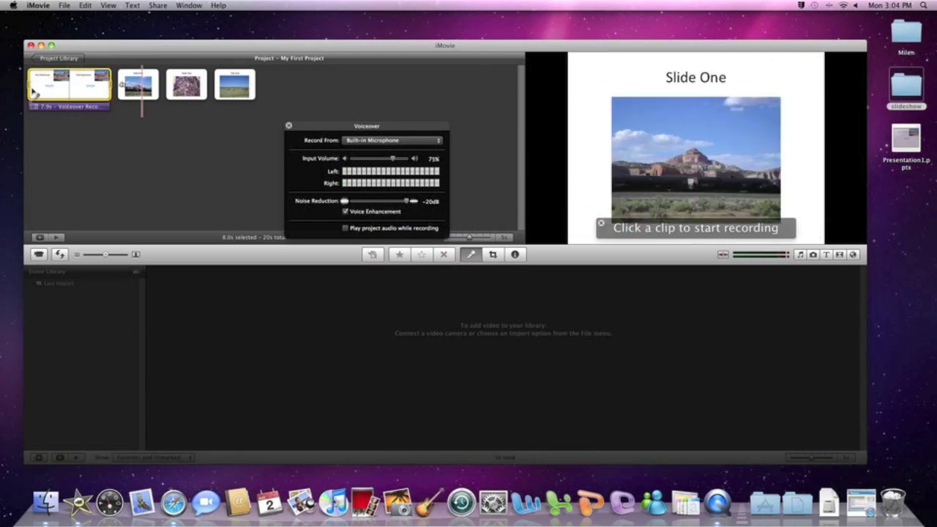
left_click(33, 90)
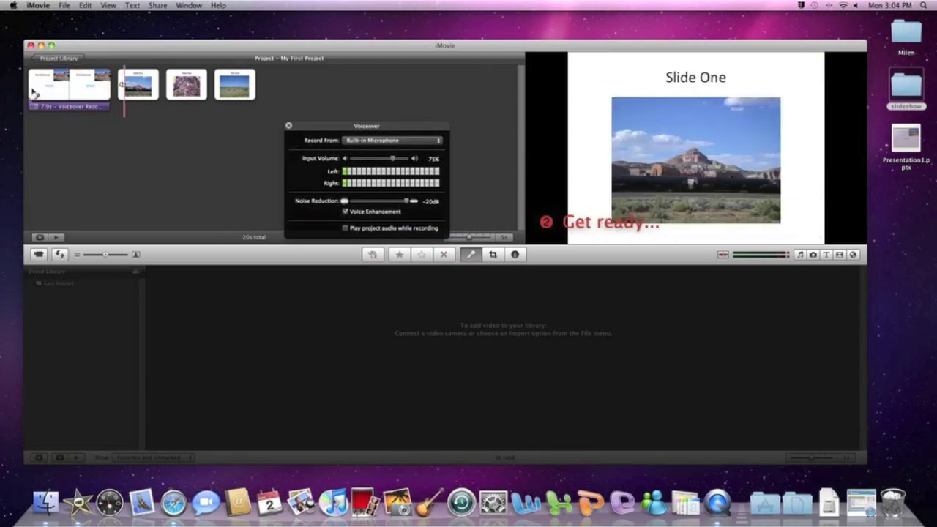
left_click(32, 90)
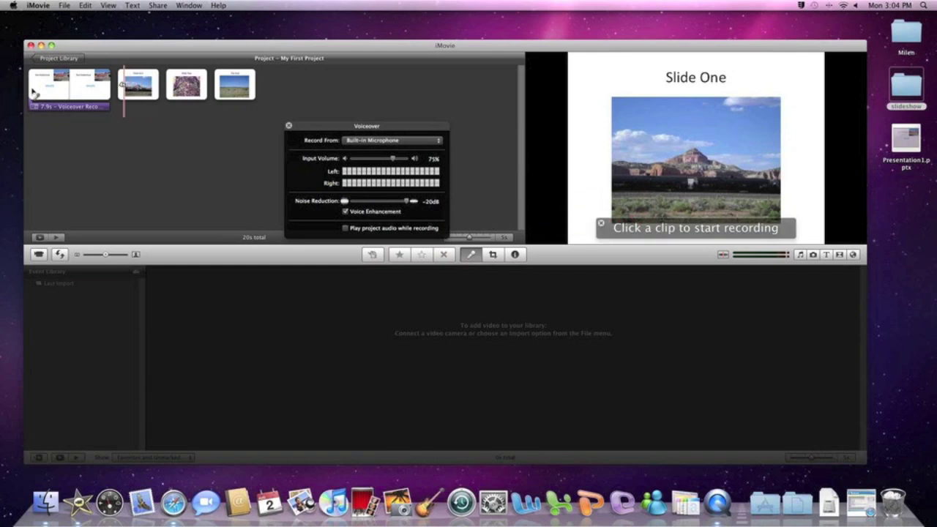
left_click(33, 90)
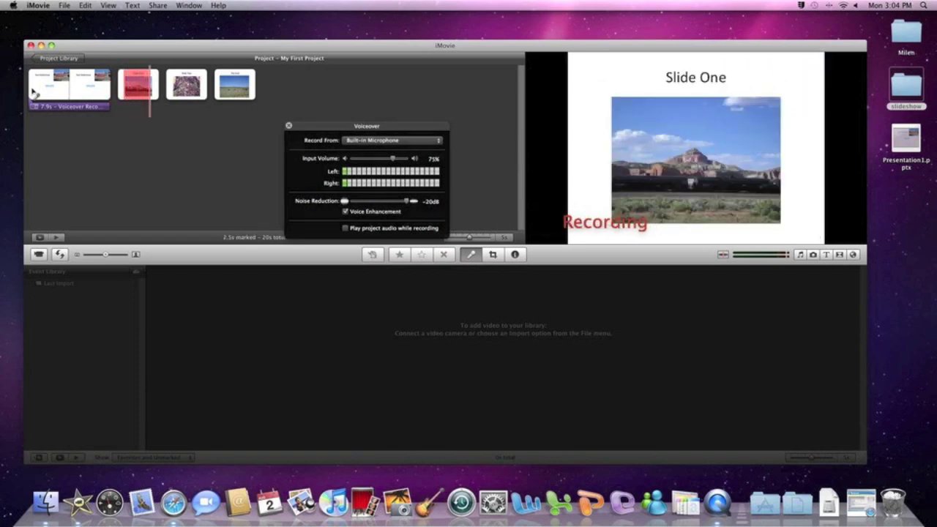
key("space")
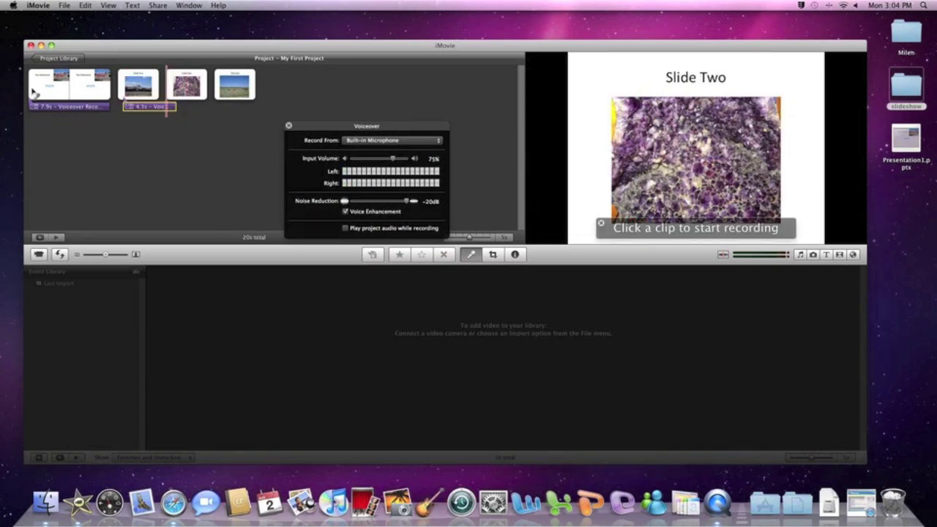
double_click(159, 107)
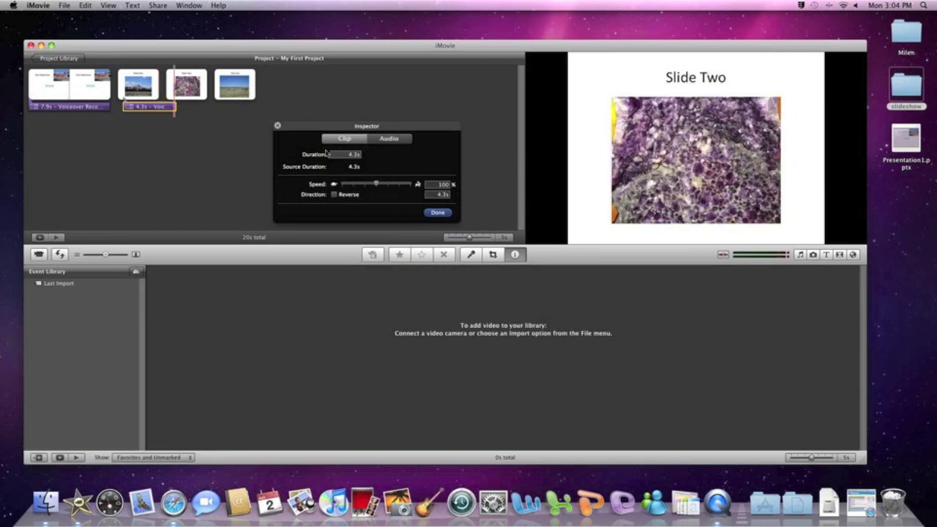
Align the 4.3s narration with Slide One and set Slide One's duration to 6 seconds.
left_click(277, 128)
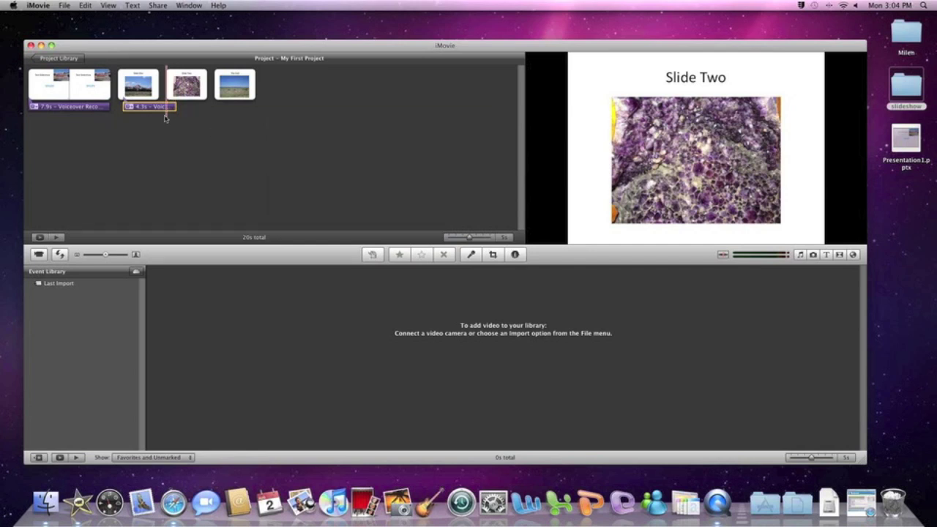
left_click_drag(166, 107, 162, 107)
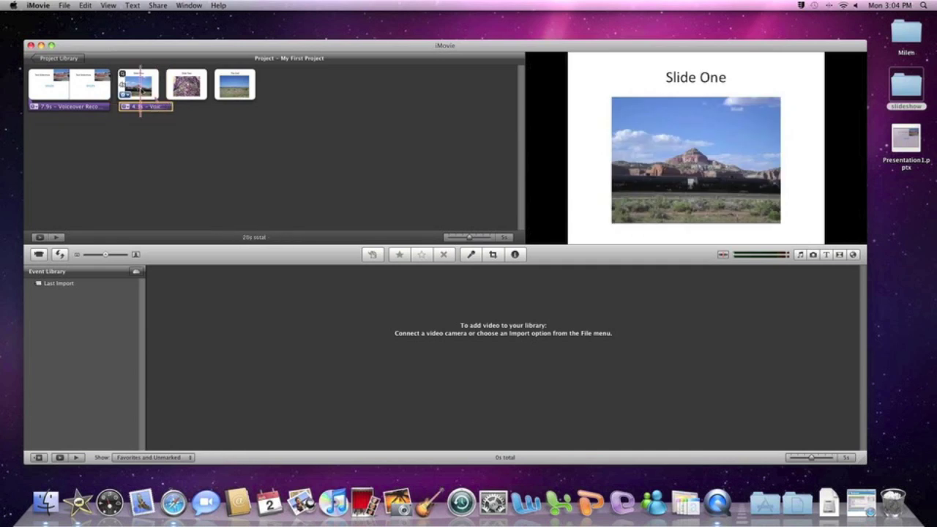
left_click(140, 88)
left_click(126, 95)
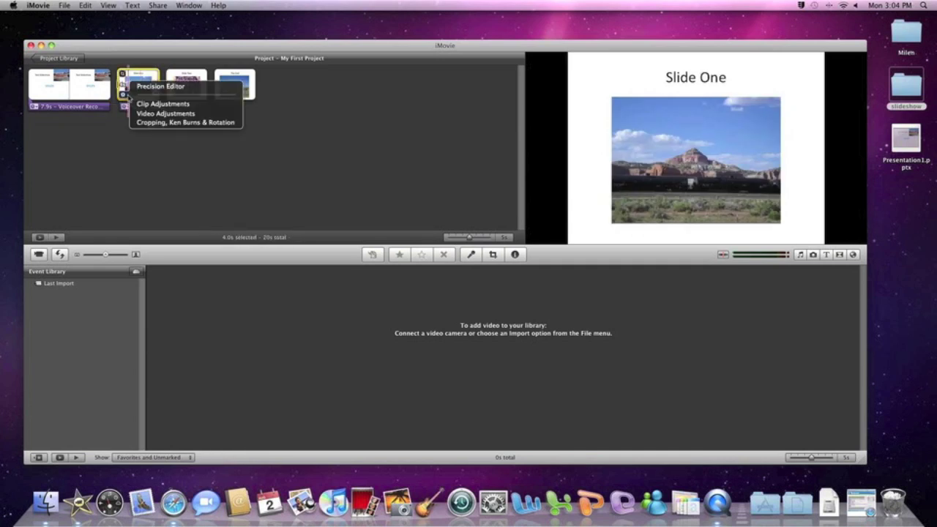
left_click(152, 105)
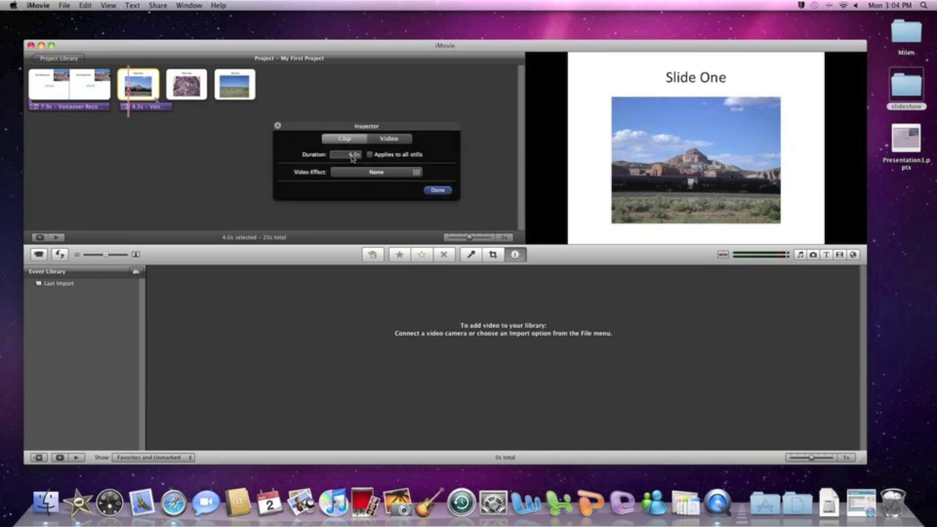
left_click(352, 155)
type("6")
left_click(437, 189)
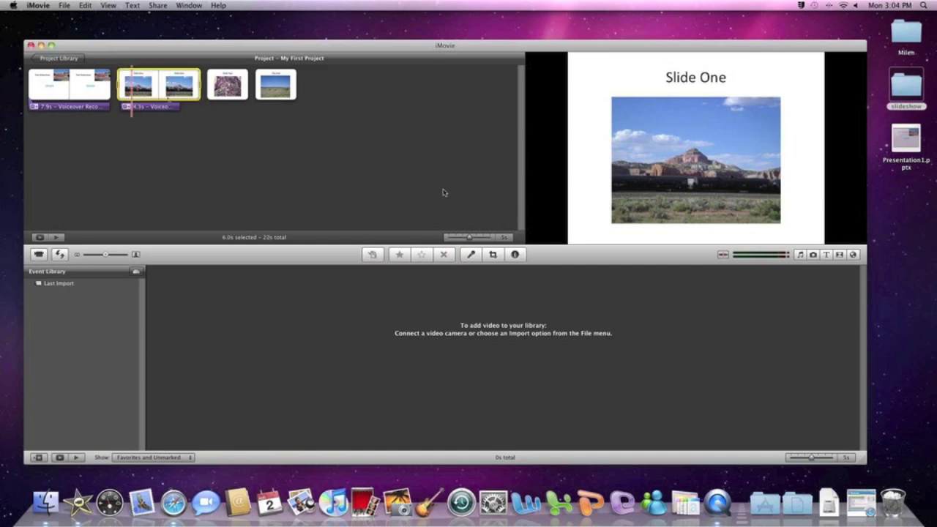
Select the extra tail of the Slide One clip and delete it, bringing the project to 20s.
left_click(224, 93)
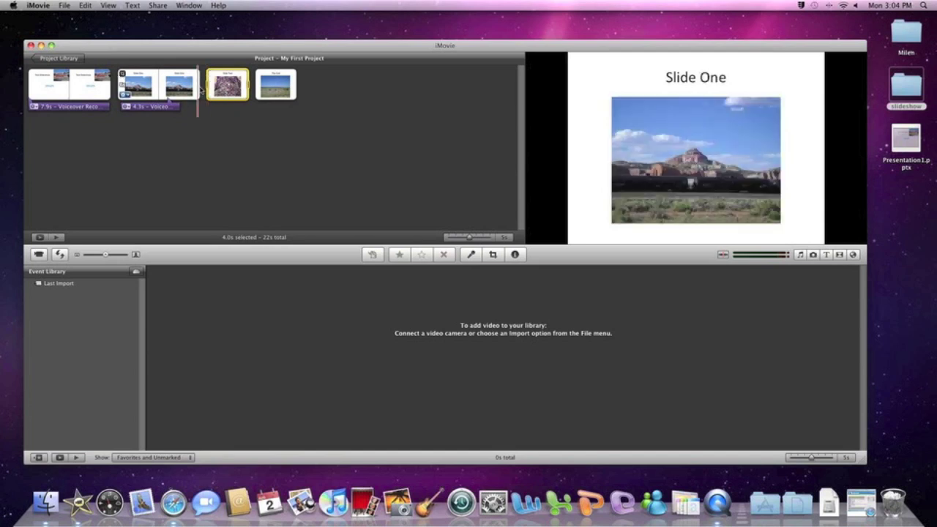
left_click(196, 88)
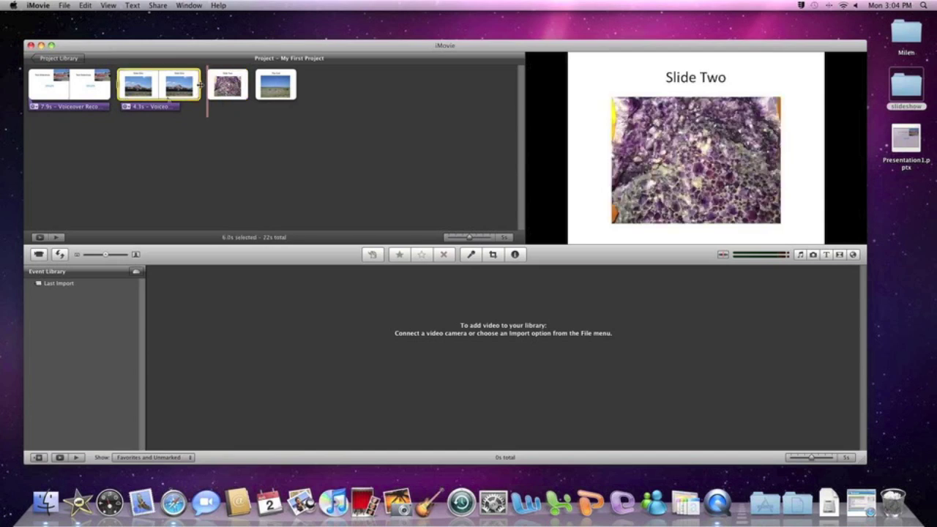
left_click_drag(198, 86, 185, 85)
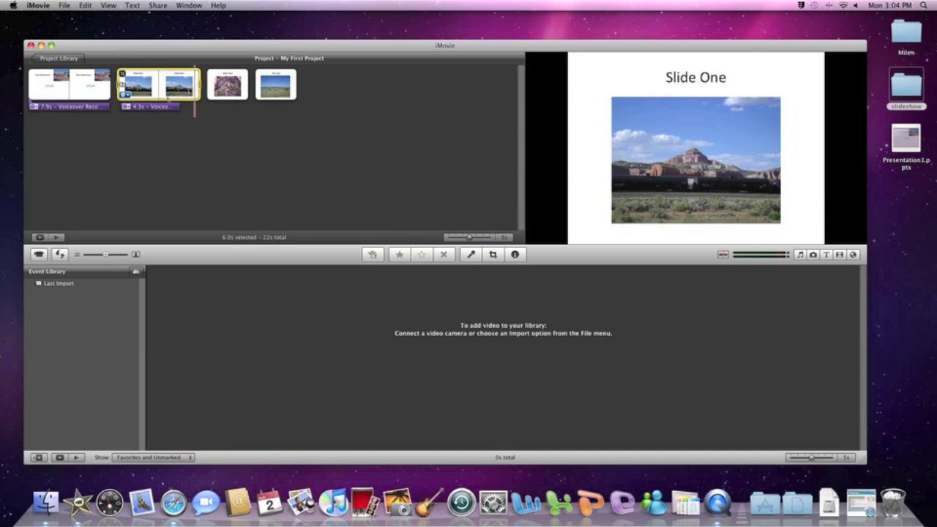
left_click(229, 85)
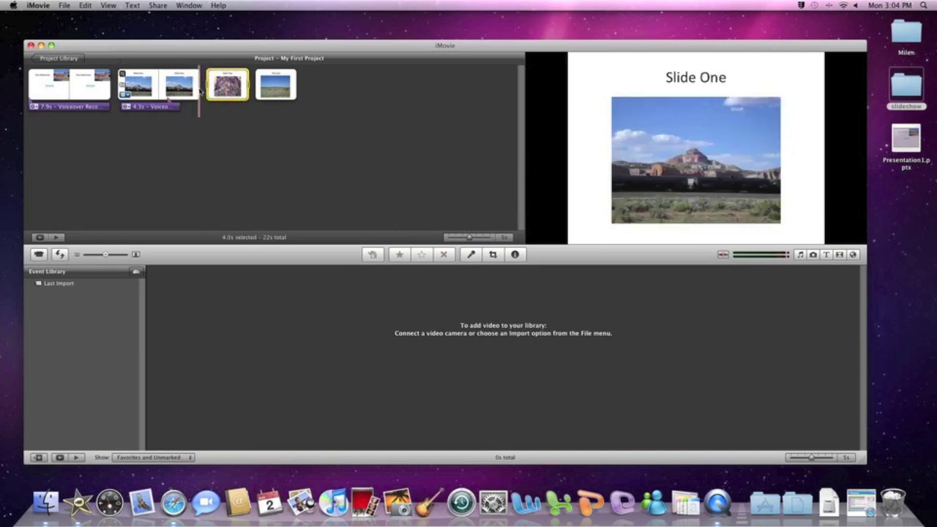
left_click_drag(199, 86, 182, 86)
key("Delete")
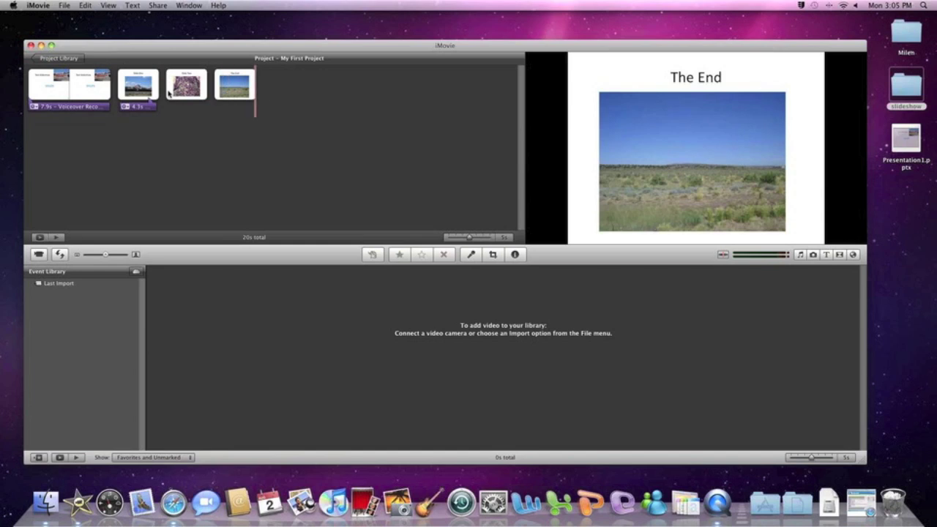
Export the project as an HD 1280x720 movie named 'slide movie' to the Desktop.
left_click(158, 6)
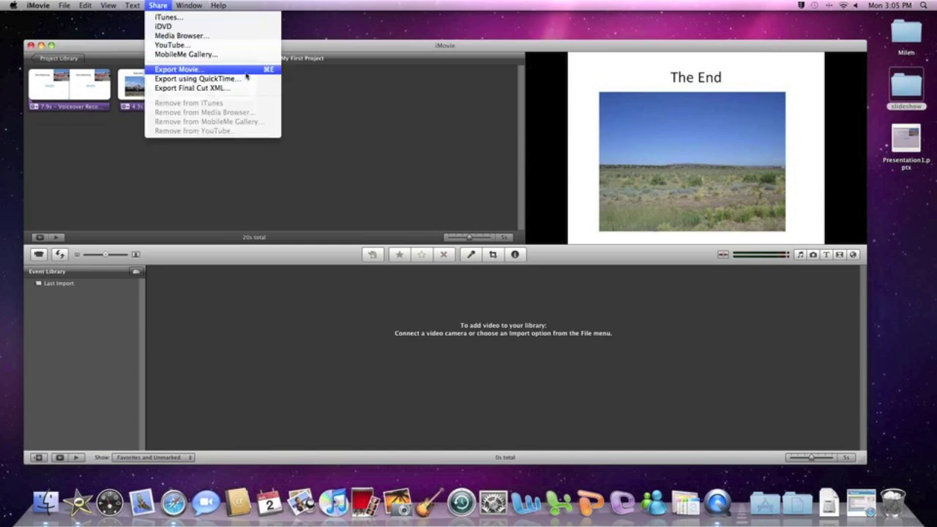
left_click(269, 70)
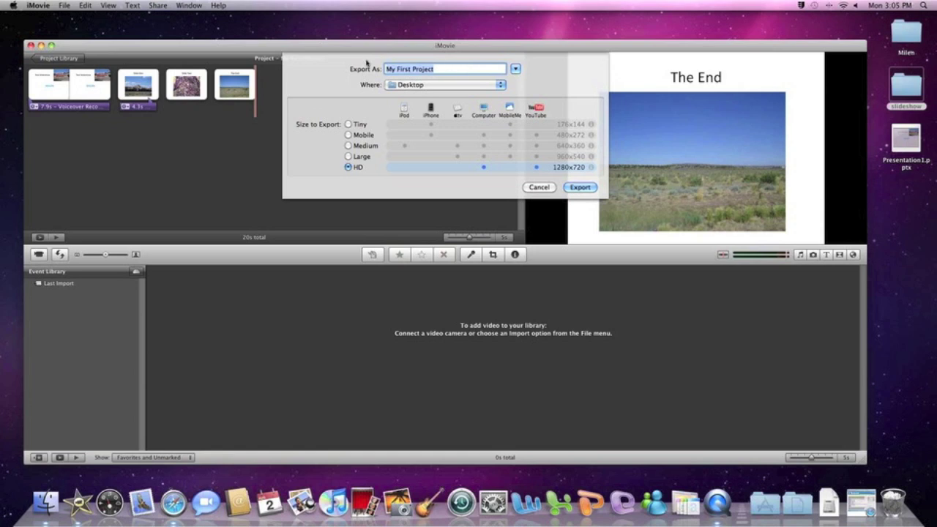
type("slide movie")
left_click(581, 187)
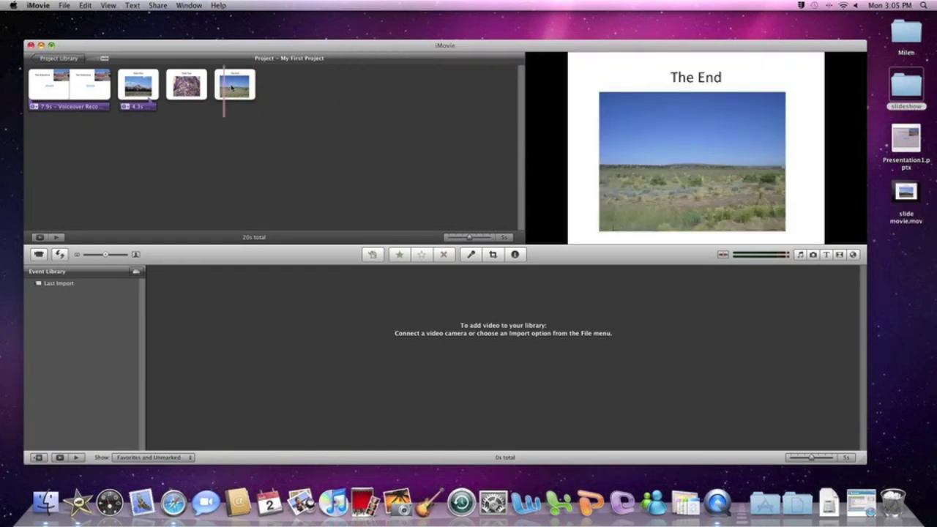
Minimize iMovie, play slide movie.mov in QuickTime through The End, close it, and move the file to the desktop centre.
left_click(42, 46)
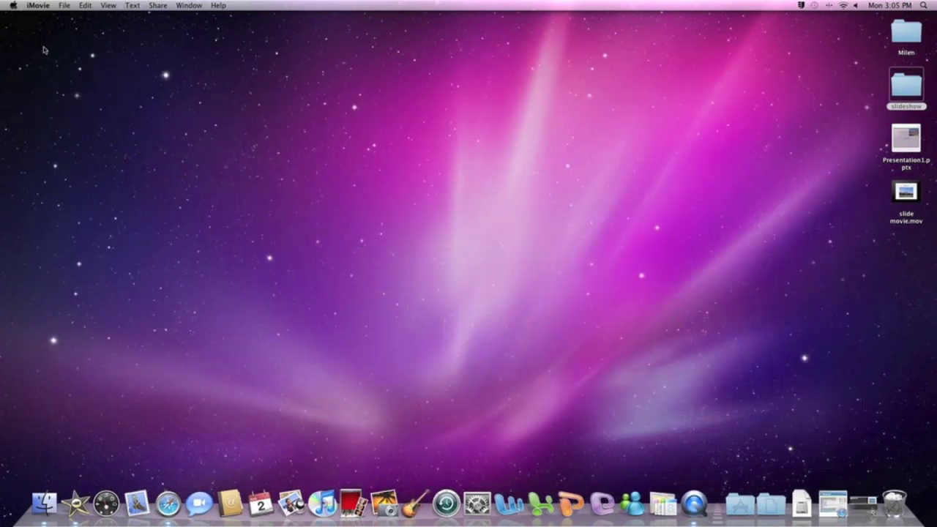
double_click(905, 192)
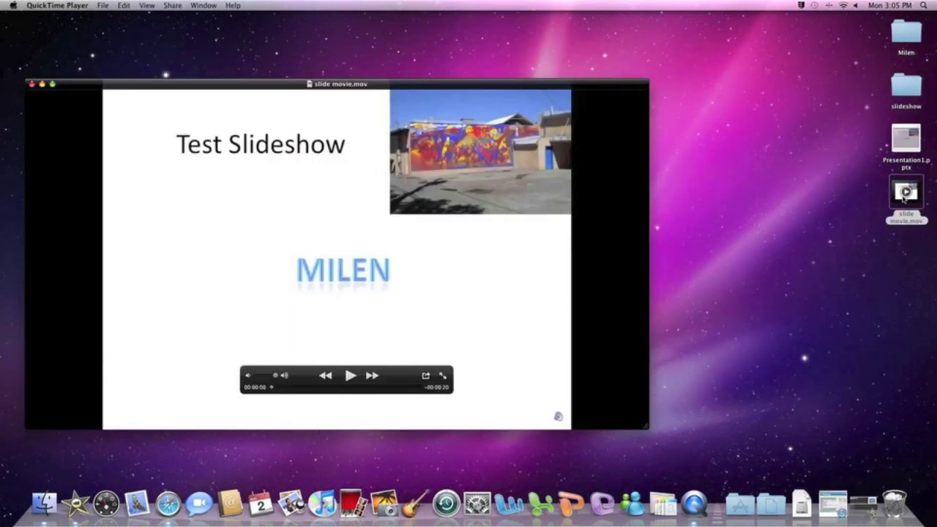
left_click(350, 376)
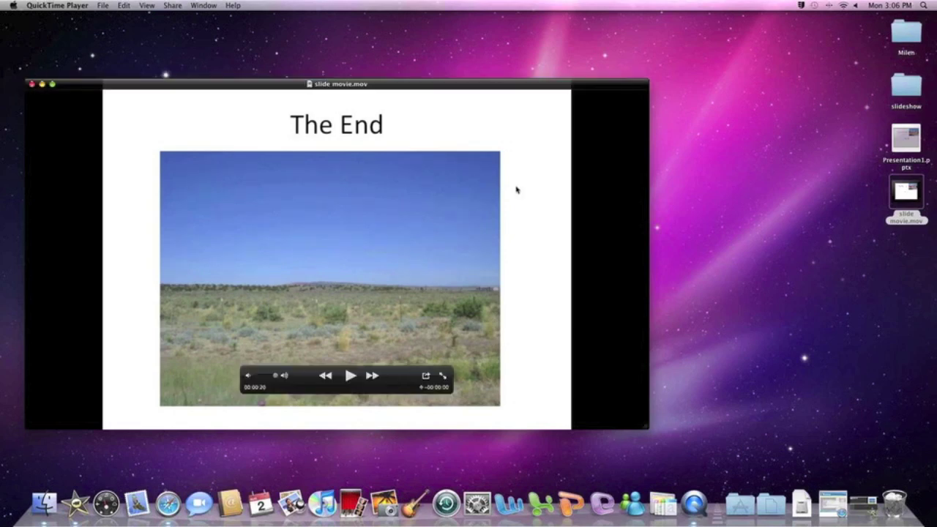
left_click(32, 84)
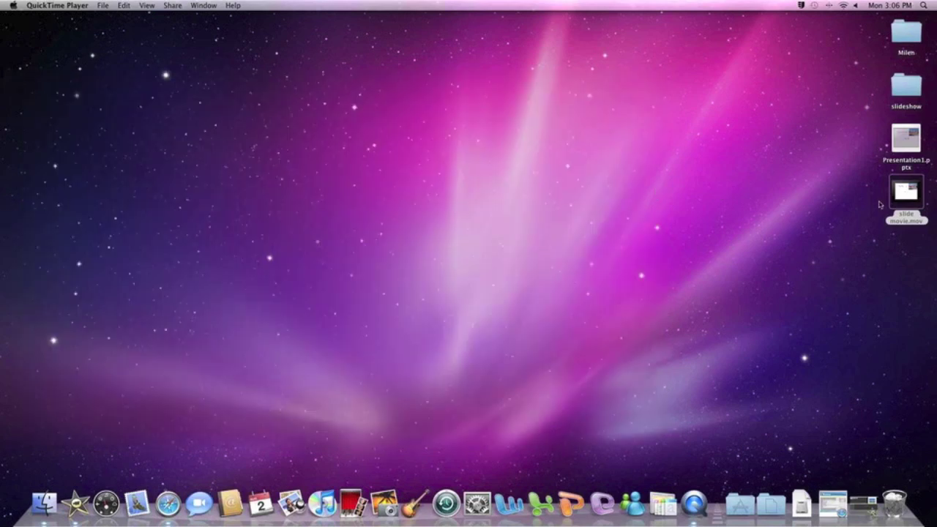
left_click_drag(901, 194, 617, 224)
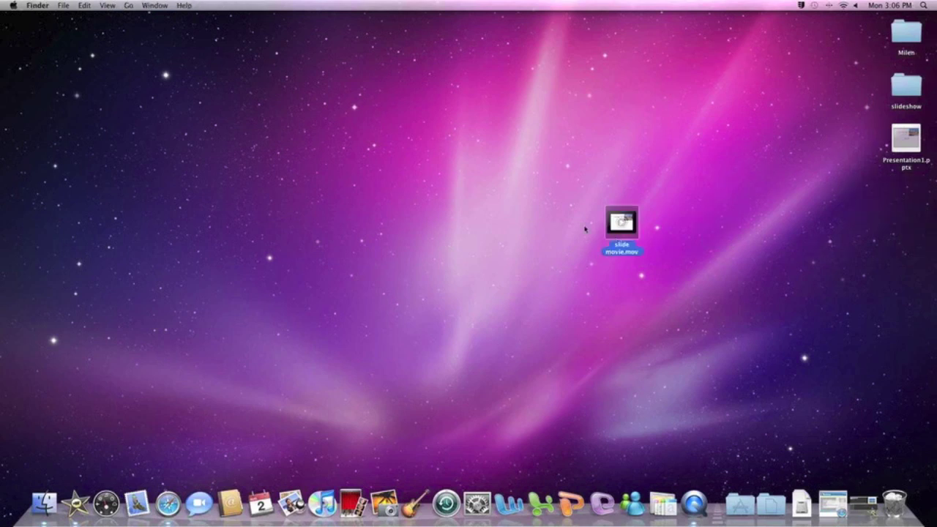